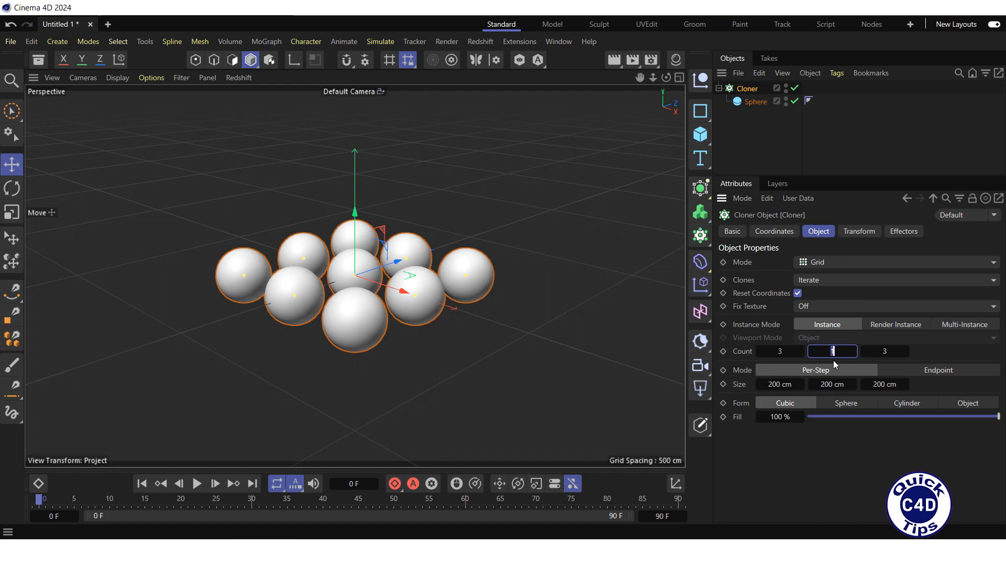
Step: Set the Cloner's middle Count to 3 and apply a new material named Mat to it
text(3)
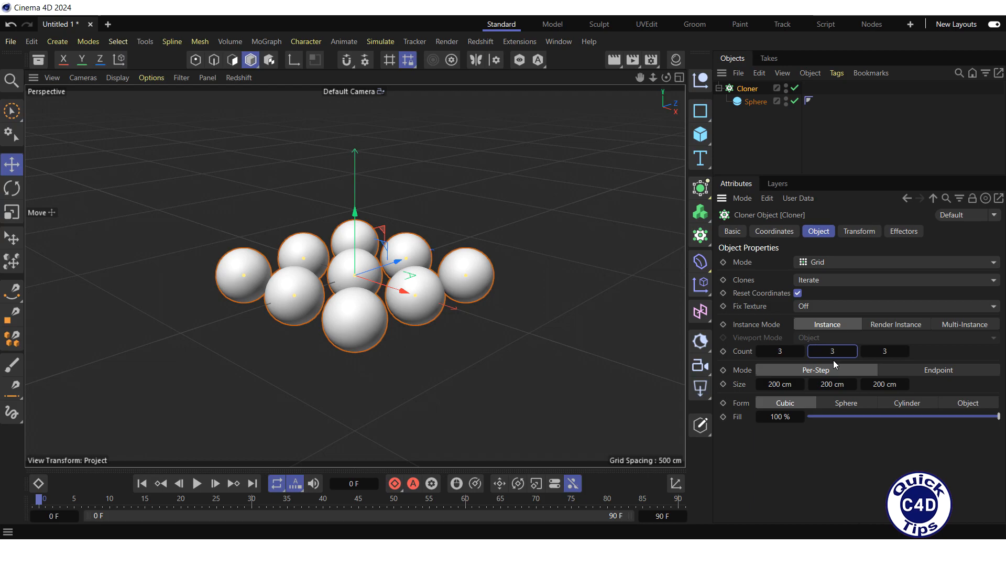
key(Return)
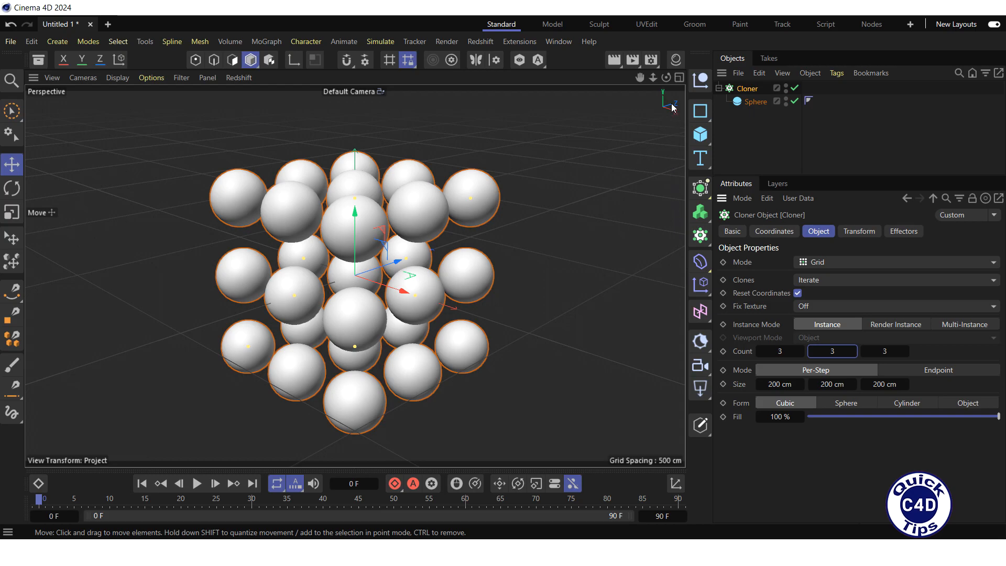
click(675, 60)
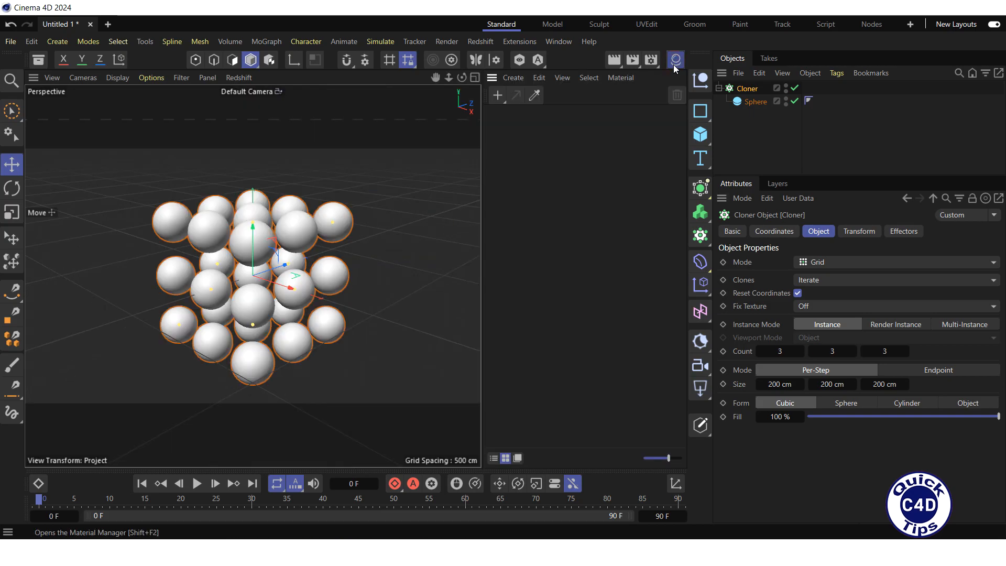
click(497, 94)
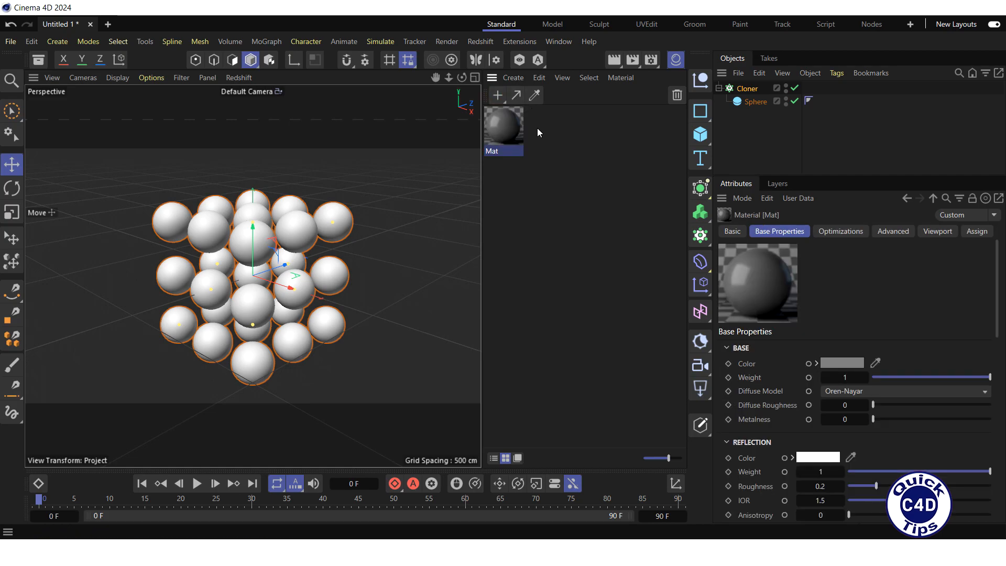
drag(507, 127, 748, 90)
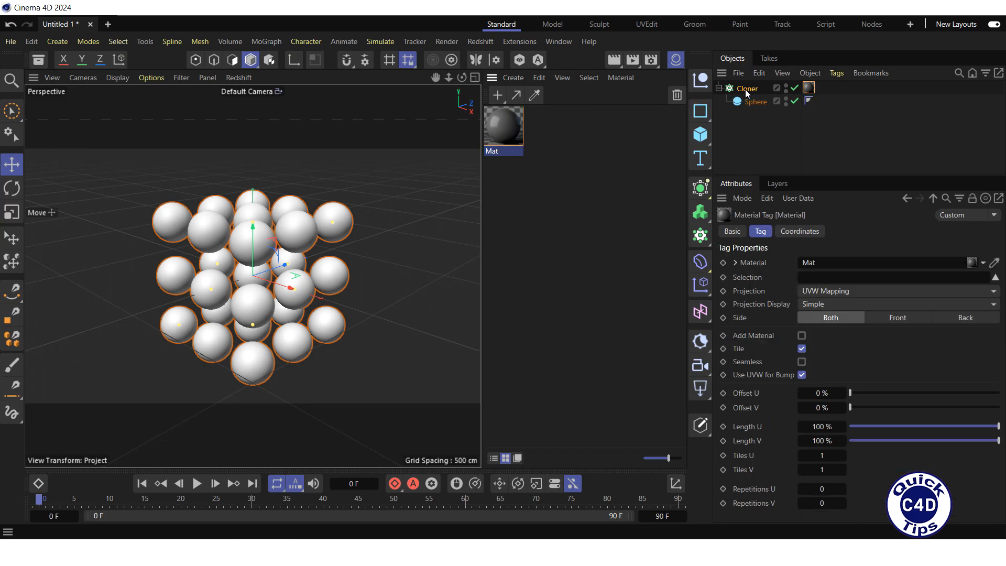
Step: Open Mat in the Node Editor and spread out the Output and RS Standard nodes
double_click(507, 129)
drag(506, 105, 494, 56)
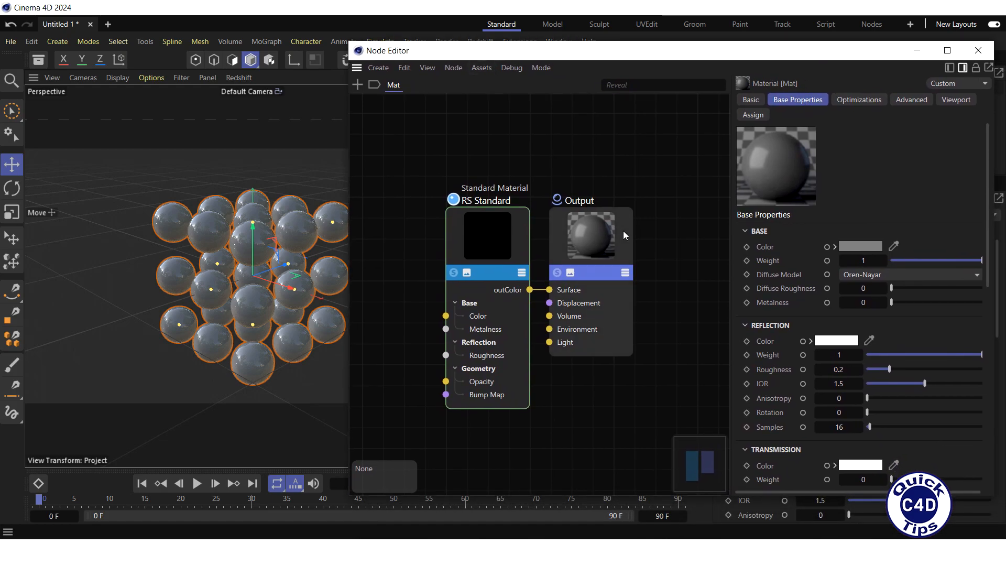
click(660, 223)
drag(660, 222, 702, 219)
drag(525, 235, 586, 225)
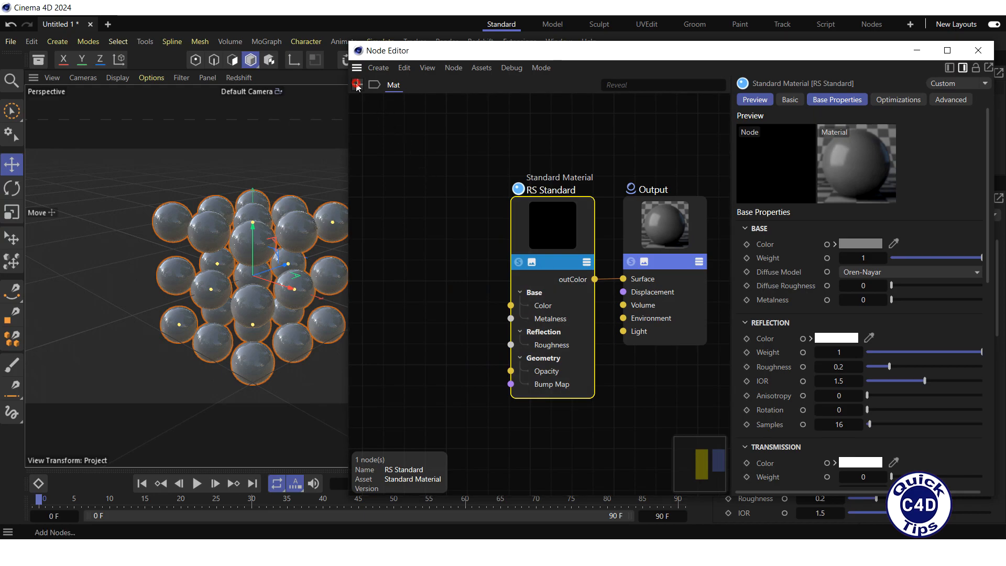
Step: Add a Color User Data node and wire it into the RS Standard base Color
double_click(374, 105)
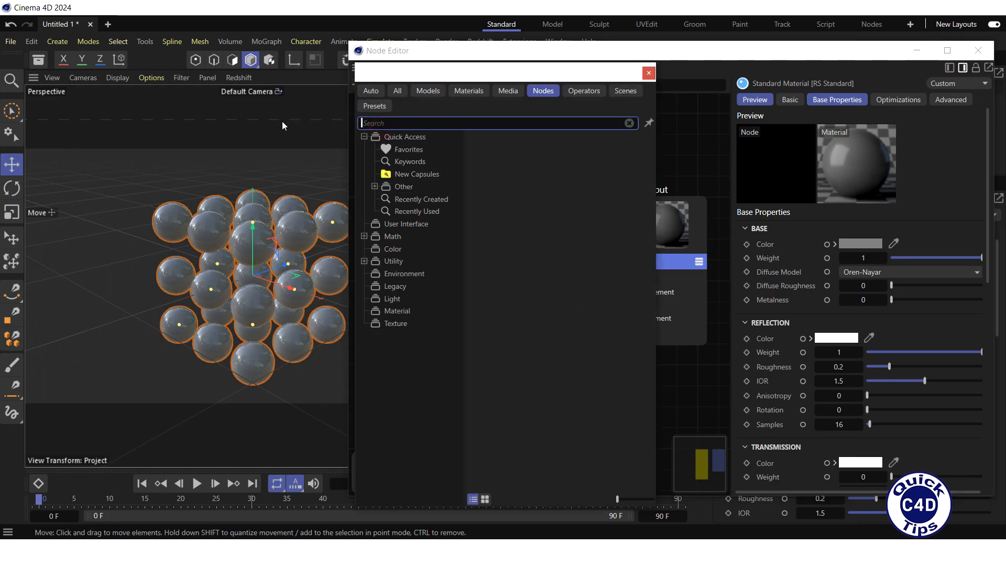
text(color us)
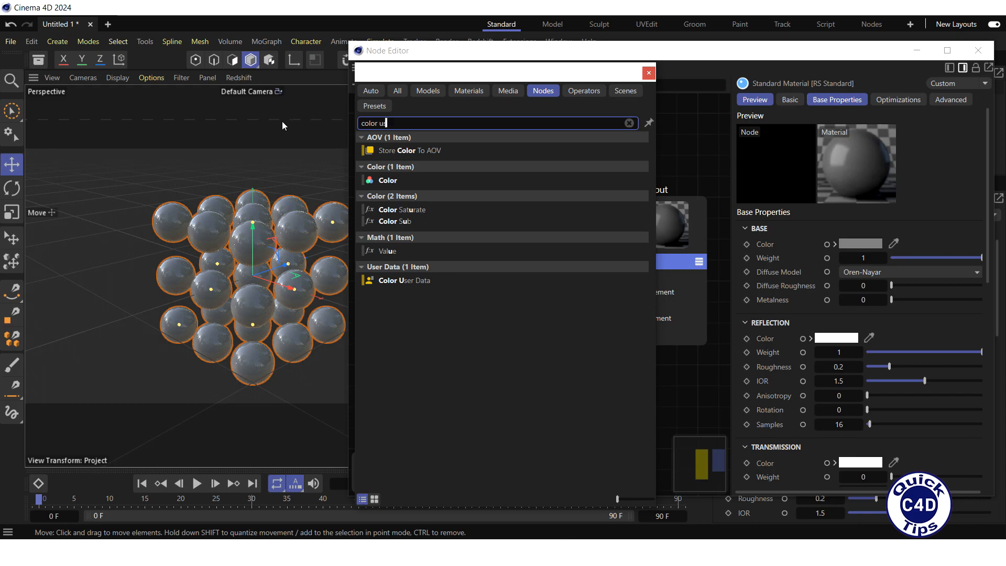
text(er)
drag(375, 74, 64, 51)
drag(82, 118, 433, 294)
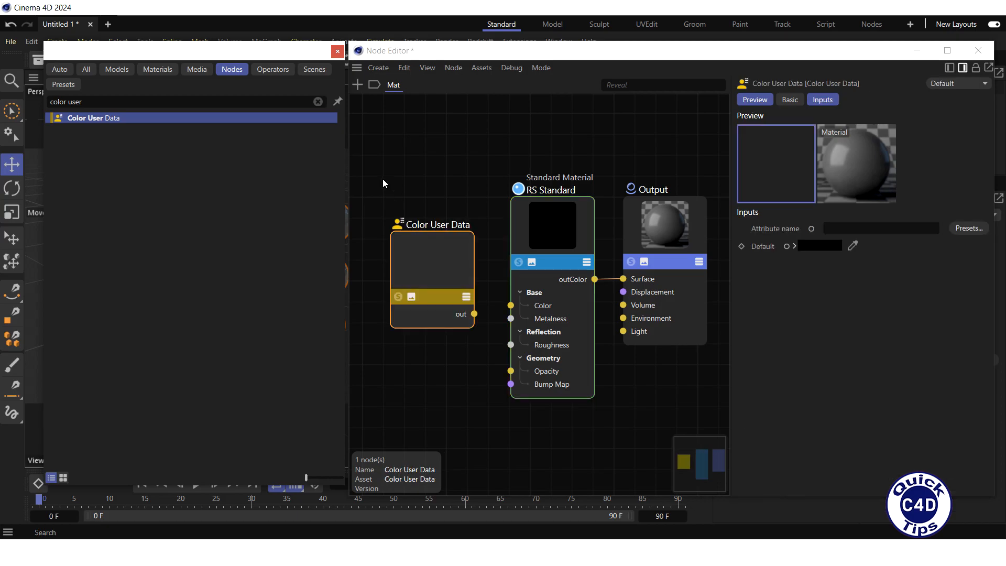
click(338, 50)
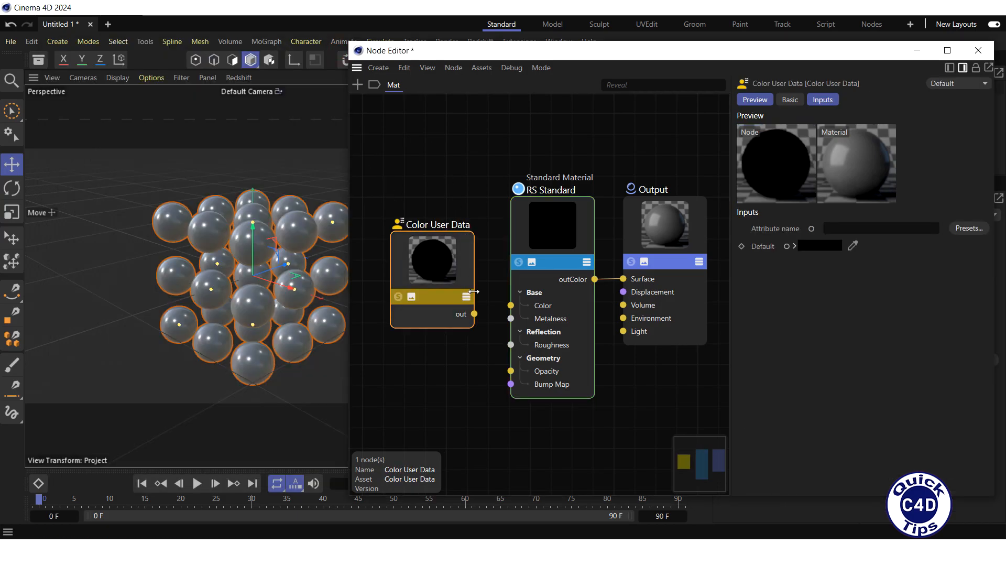
drag(473, 314, 511, 306)
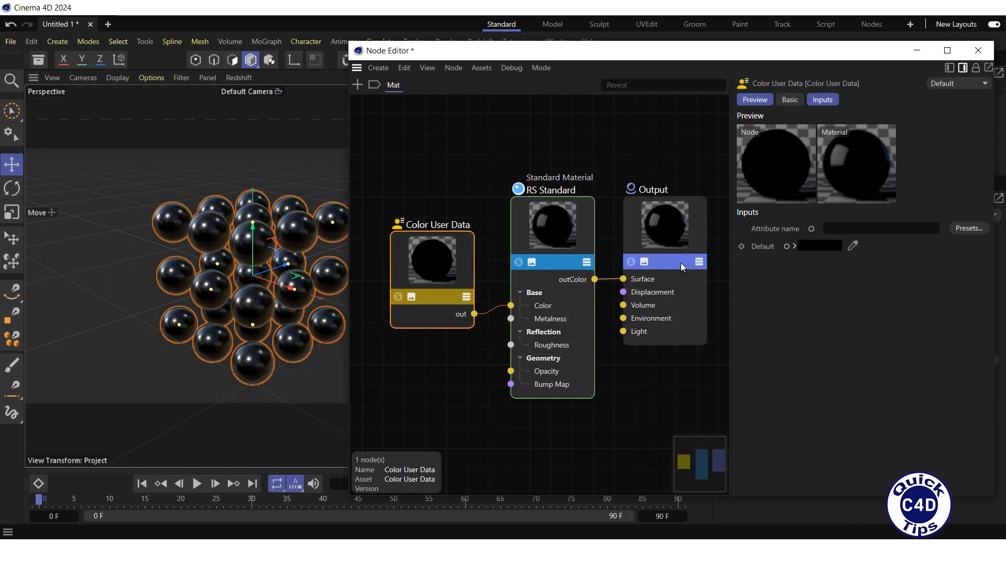
Step: Set the Color User Data attribute to the Geometry ID Color preset (RSGeomIDColor)
click(969, 229)
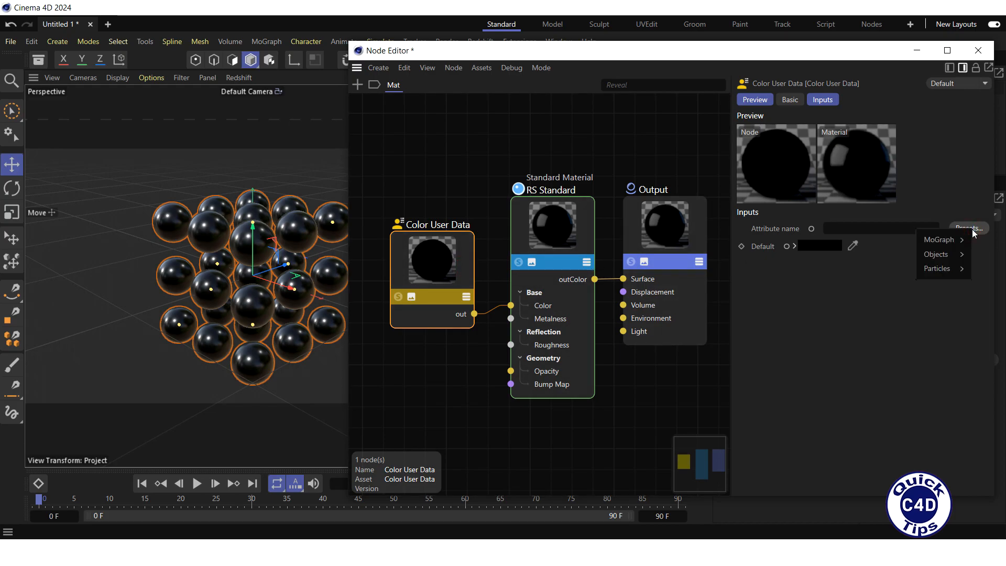
mouse_move(945, 256)
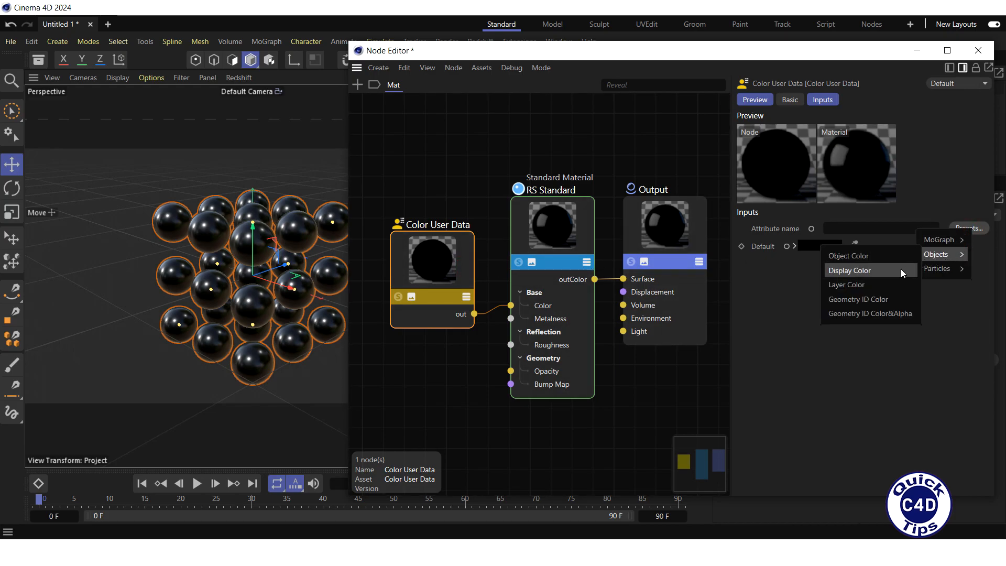
click(863, 299)
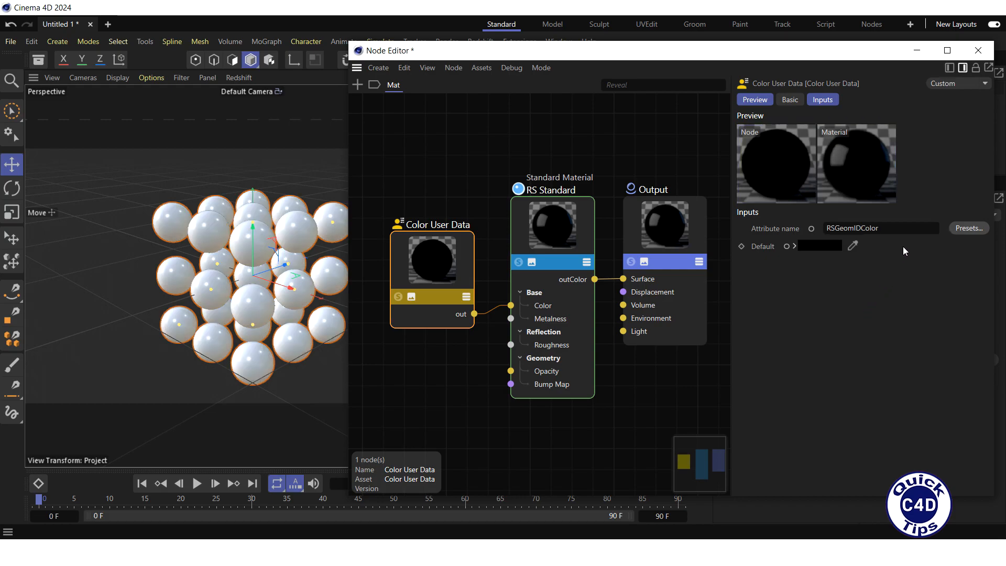
click(978, 50)
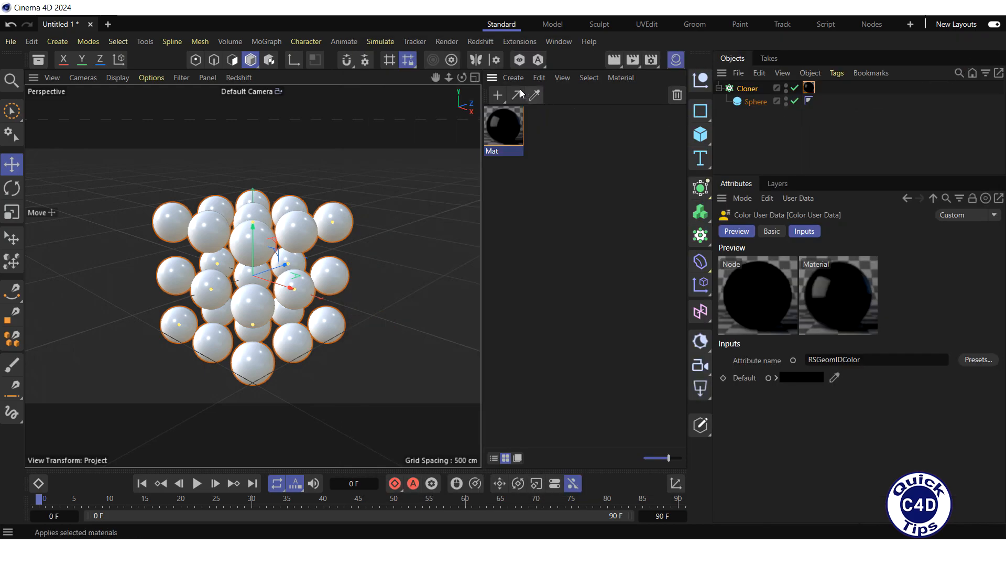
Step: Render the spheres in the Redshift RenderView, each sphere in its own colour, then select the Cloner
click(481, 42)
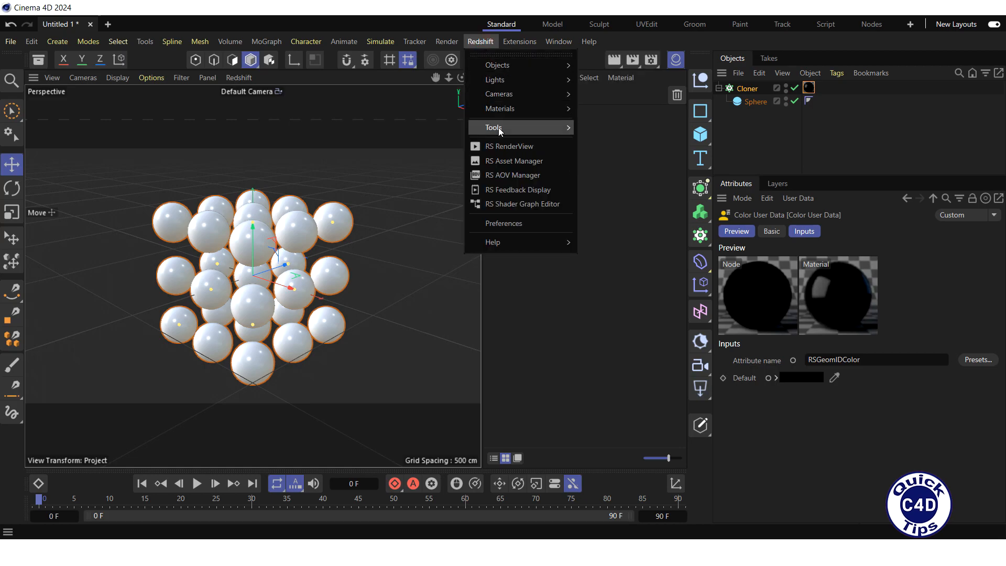
click(501, 147)
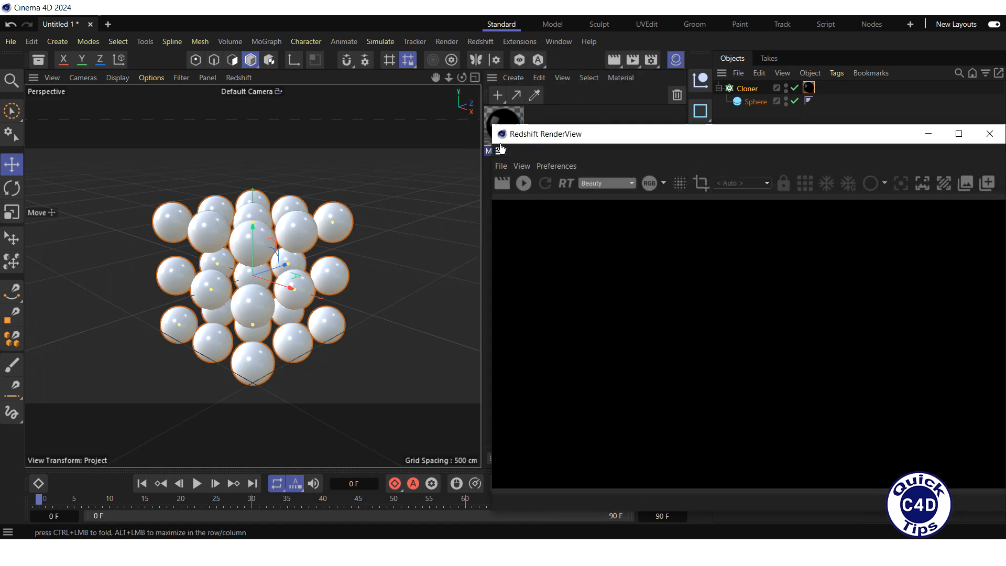
click(522, 184)
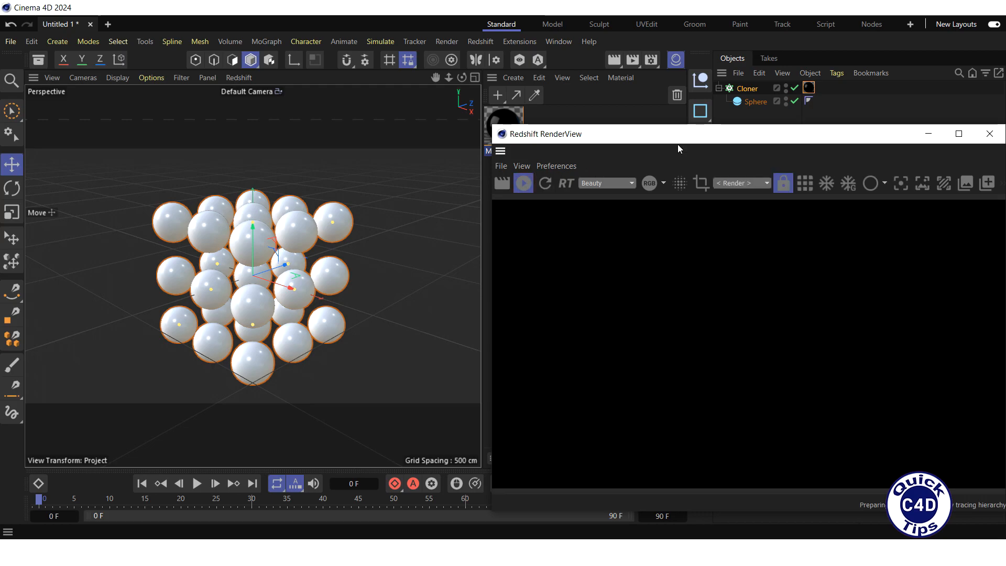
drag(651, 142, 180, 67)
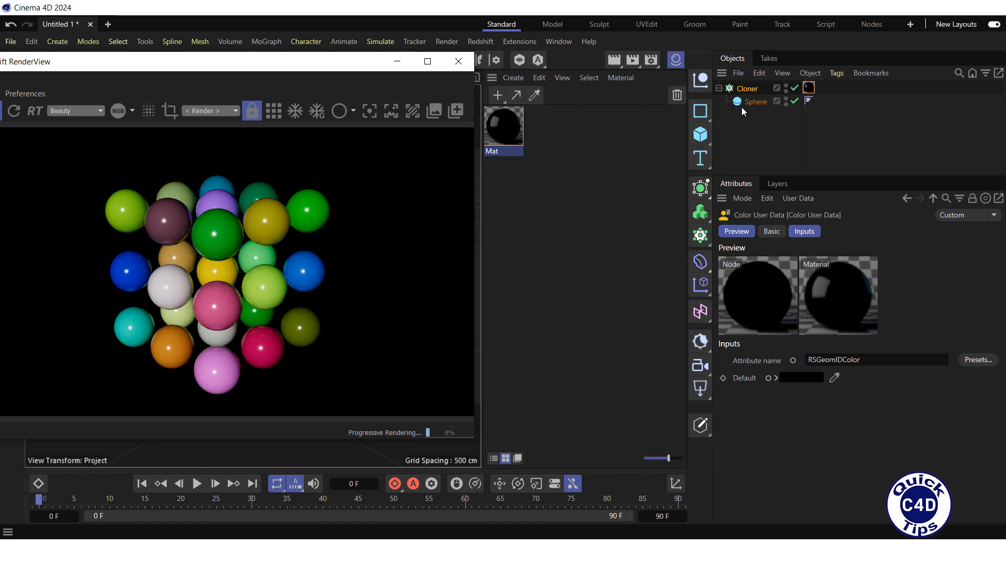
click(748, 88)
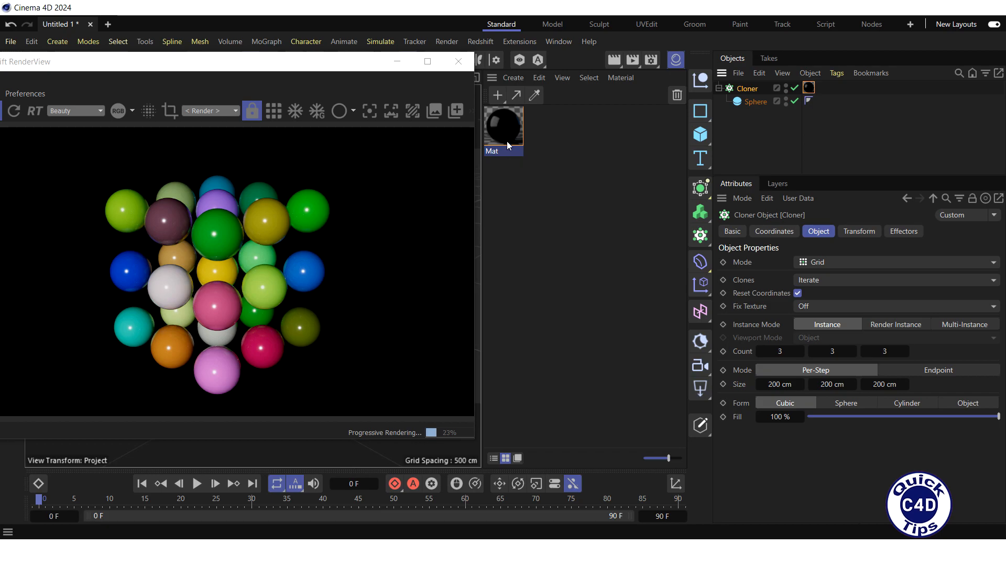
Step: Switch Mat's Color User Data node to the MoGraph Color preset (RSMGColor)
double_click(503, 126)
drag(509, 98, 499, 56)
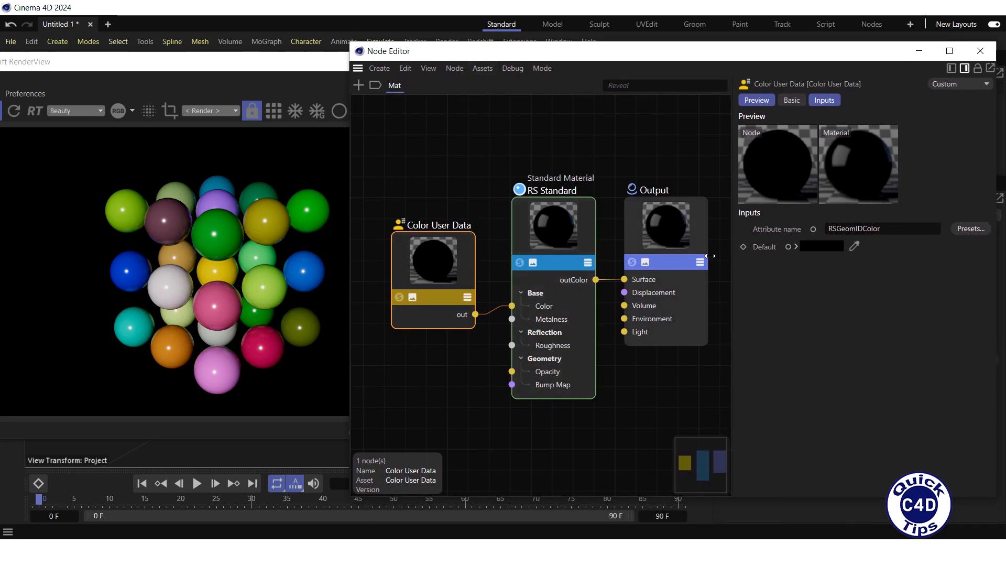
click(970, 231)
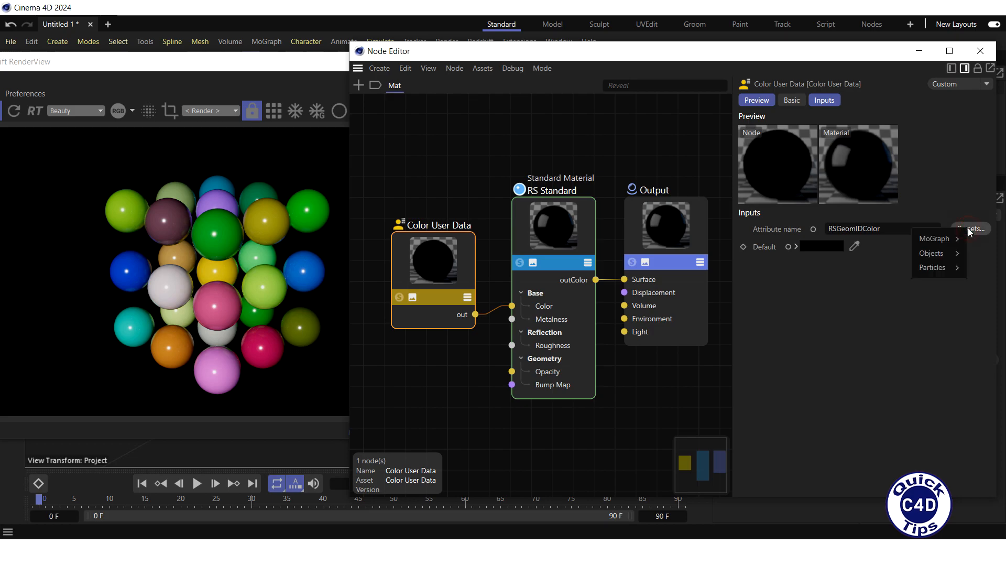
mouse_move(947, 239)
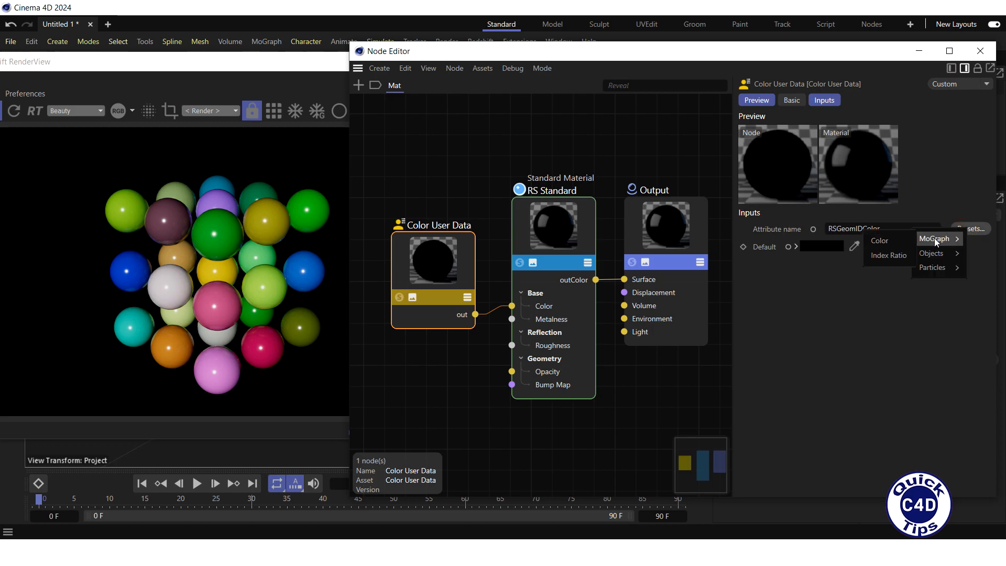
click(883, 240)
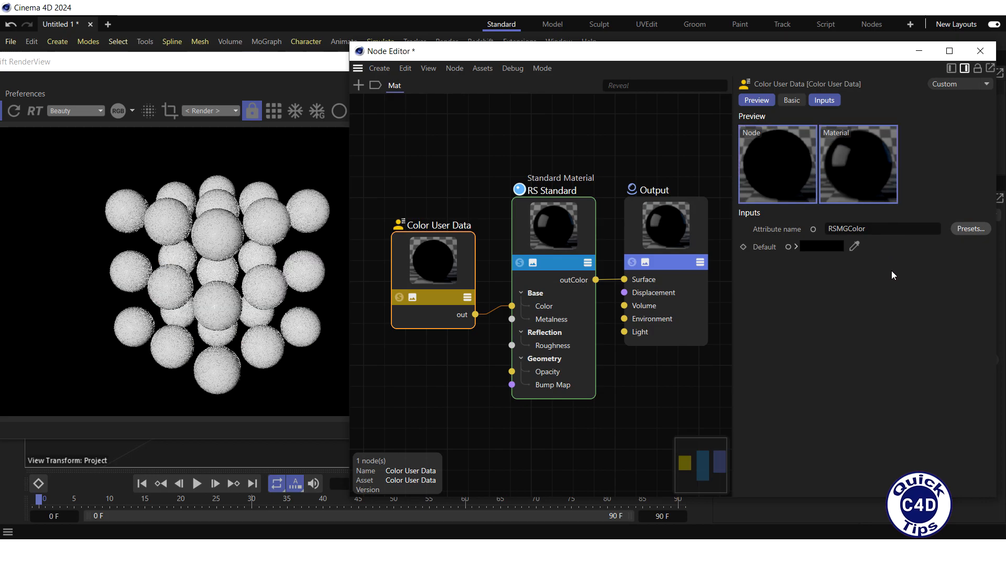
click(980, 52)
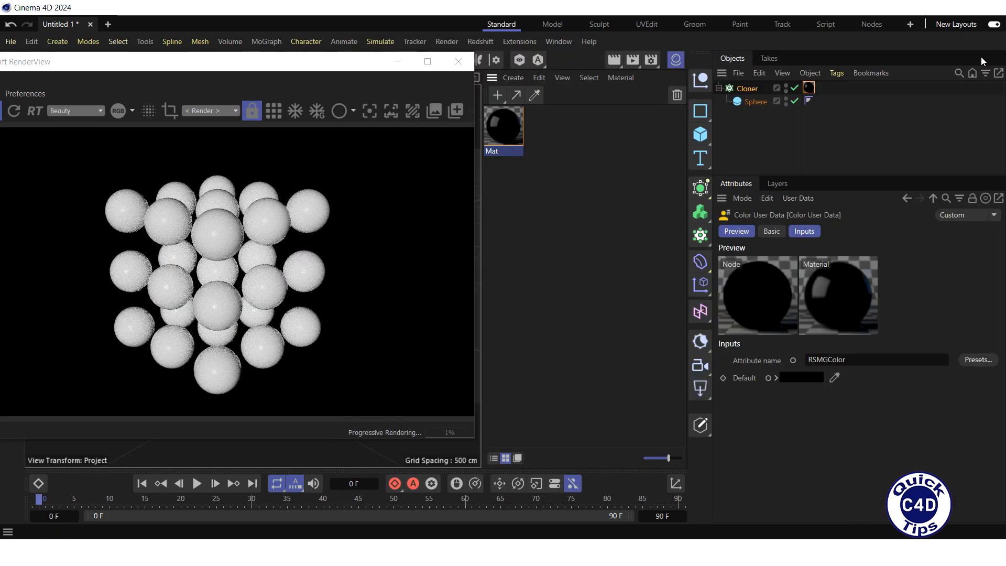
Step: With the Cloner selected, add a Random effector from the MoGraph menu
click(747, 90)
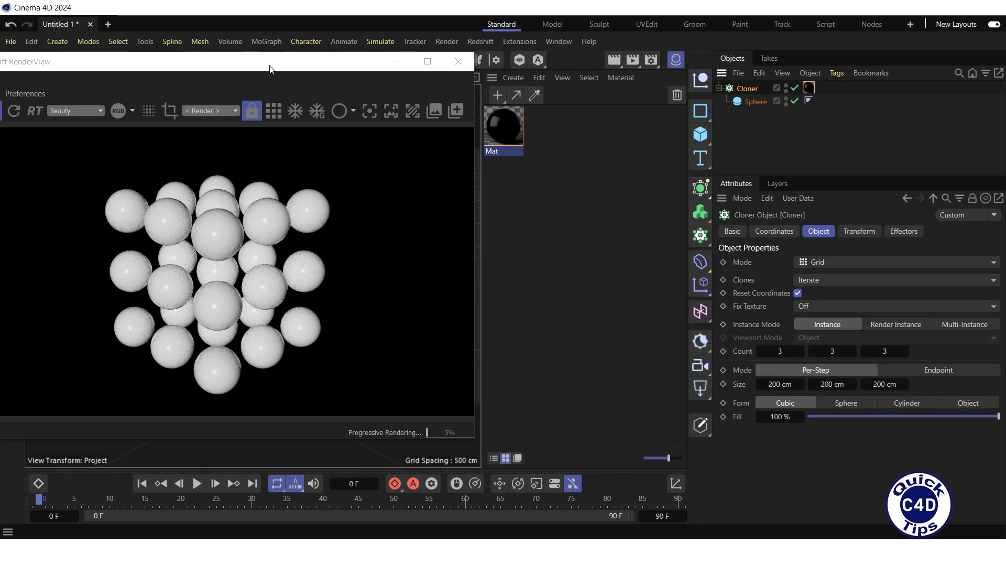
click(267, 43)
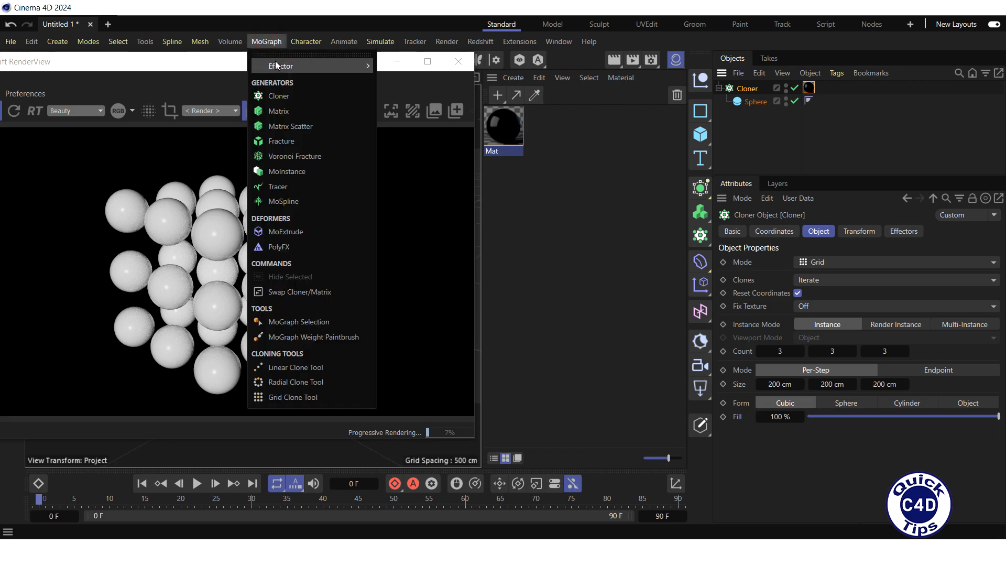
mouse_move(314, 66)
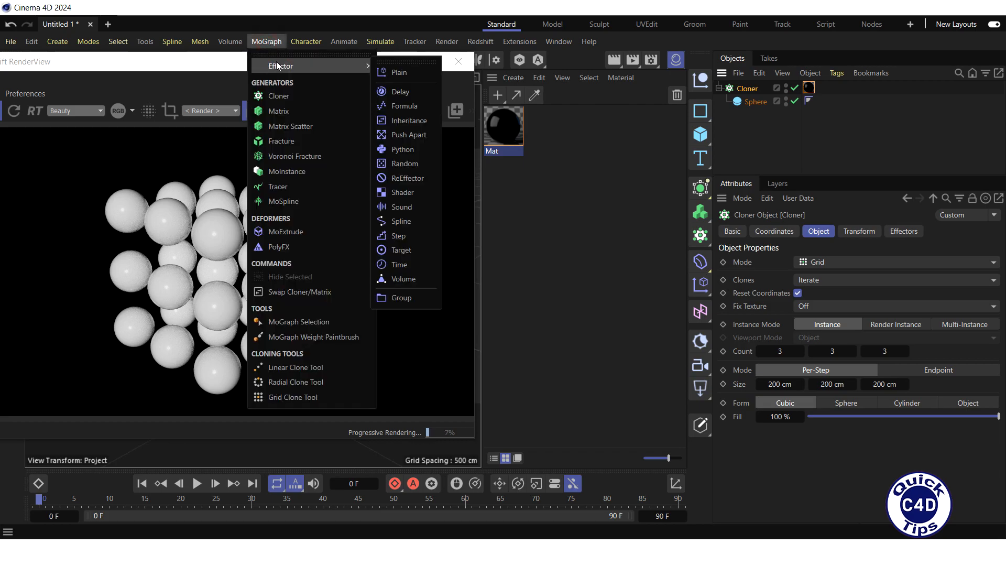
click(404, 163)
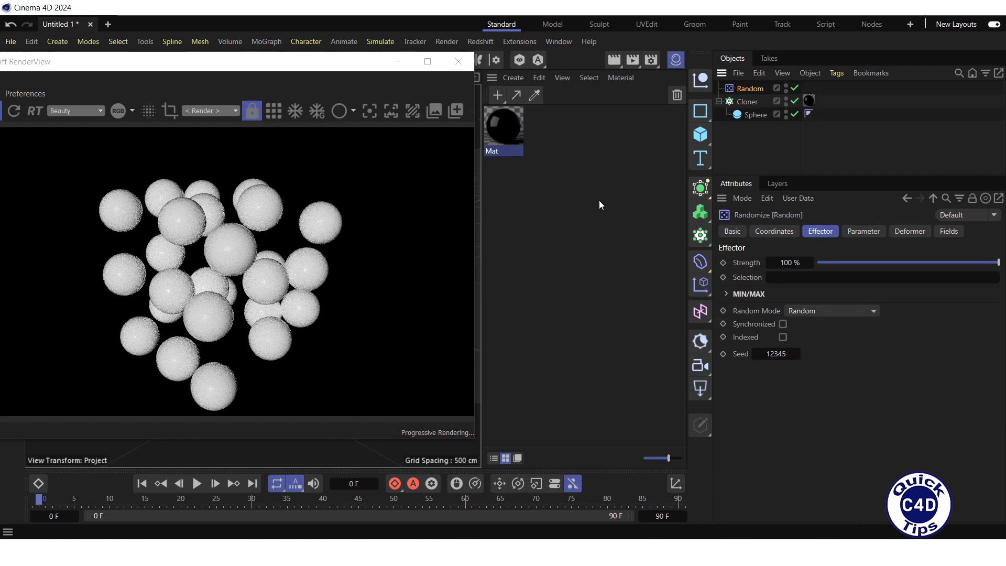
Step: Turn off the Random effector's Position randomisation and set its Color Mode to Fields Color
click(864, 231)
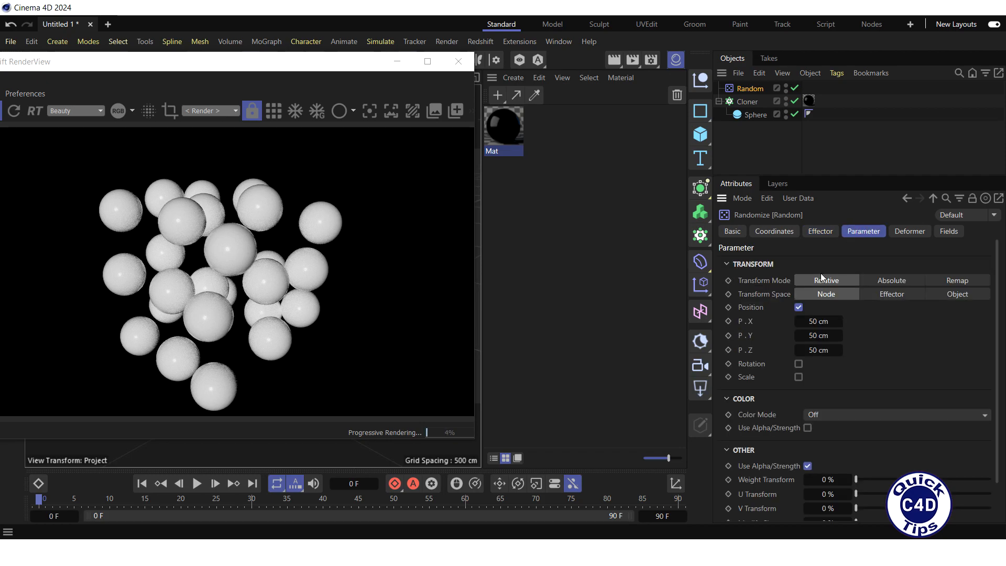
click(799, 308)
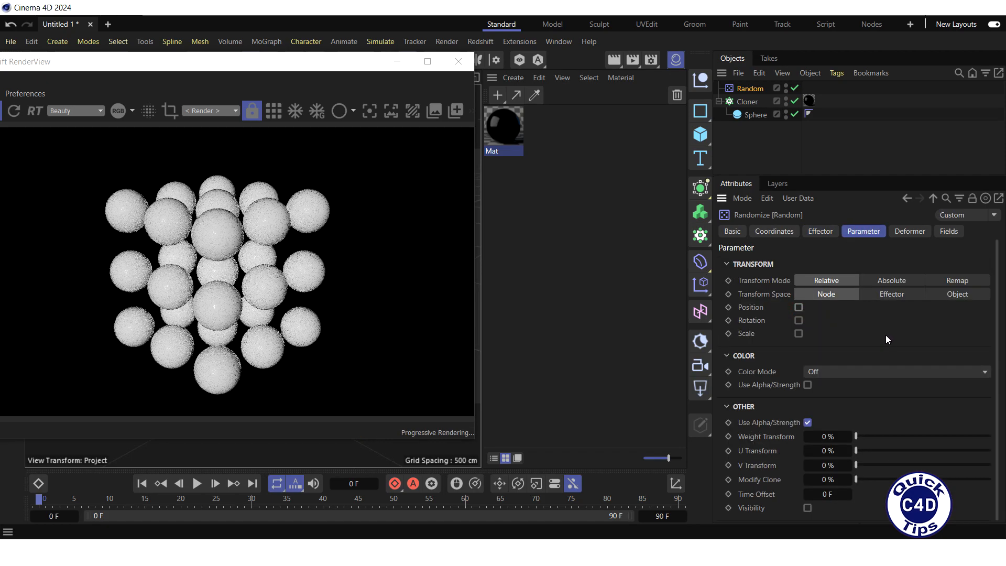
click(986, 372)
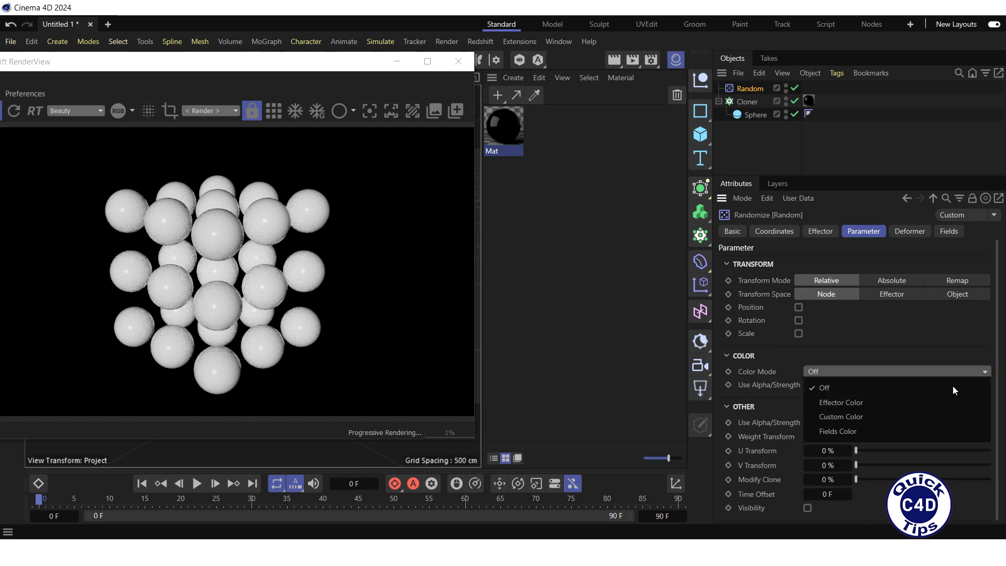
click(887, 434)
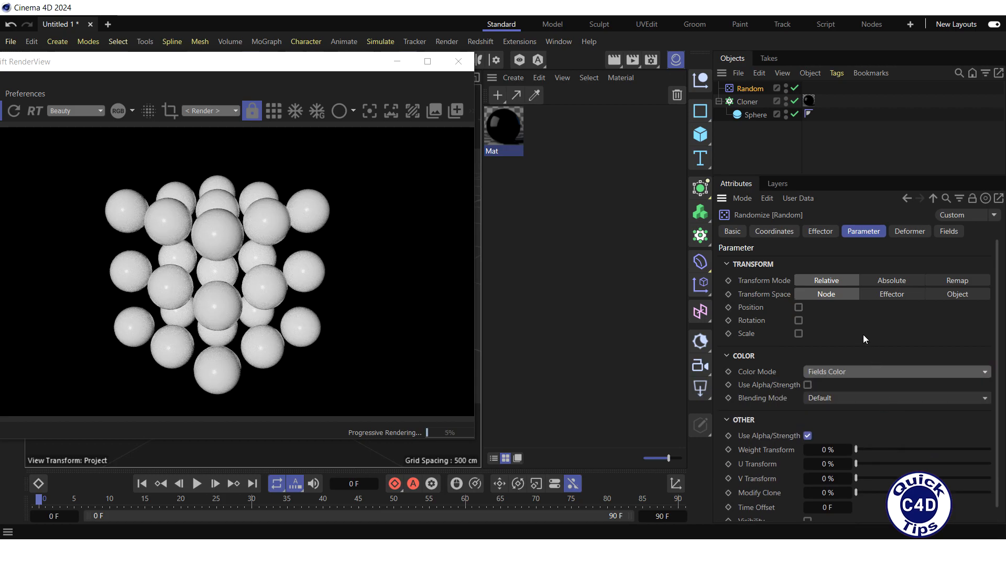
click(947, 232)
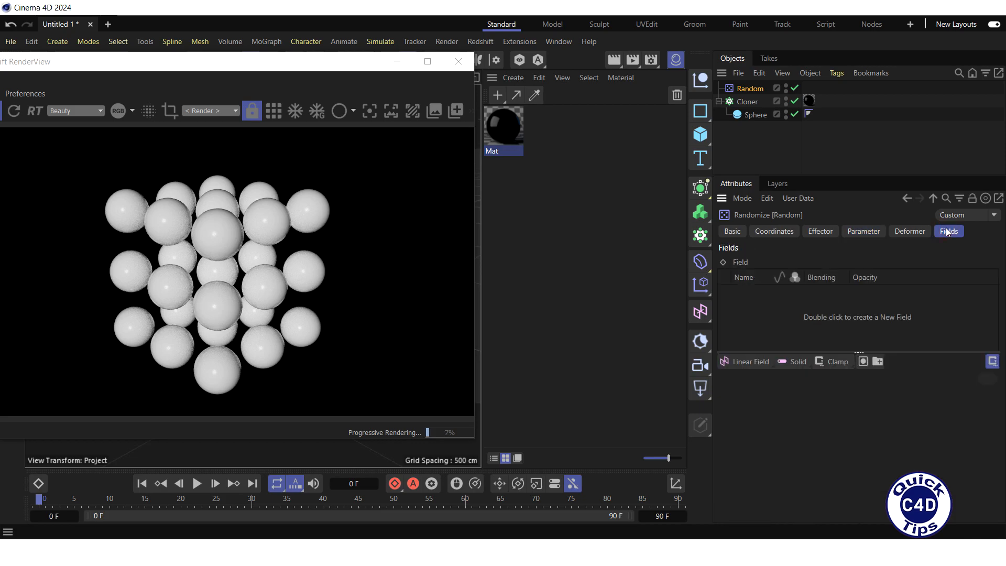
Step: Add a Random Field to the effector with its colour toggle enabled, then select it
click(744, 363)
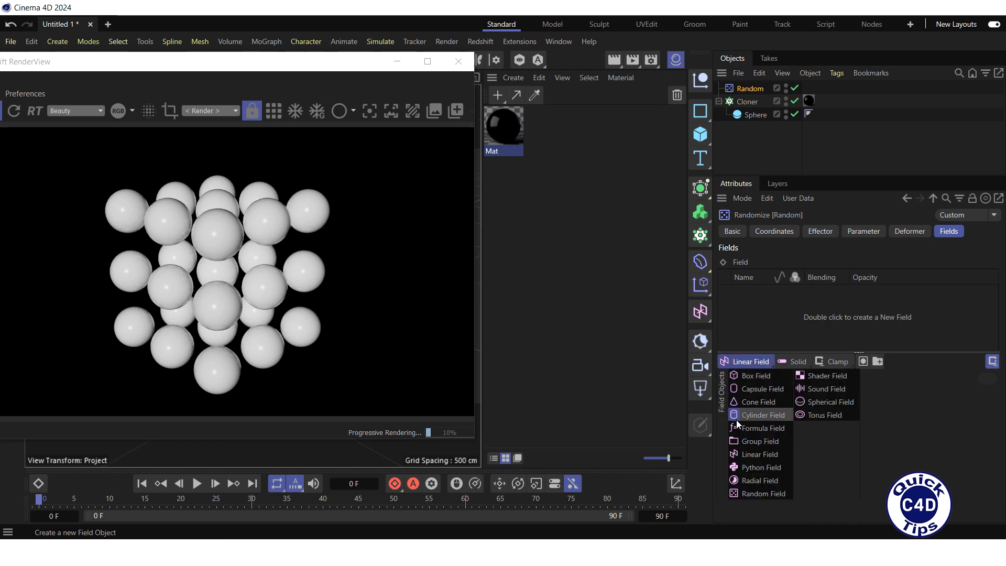
click(747, 493)
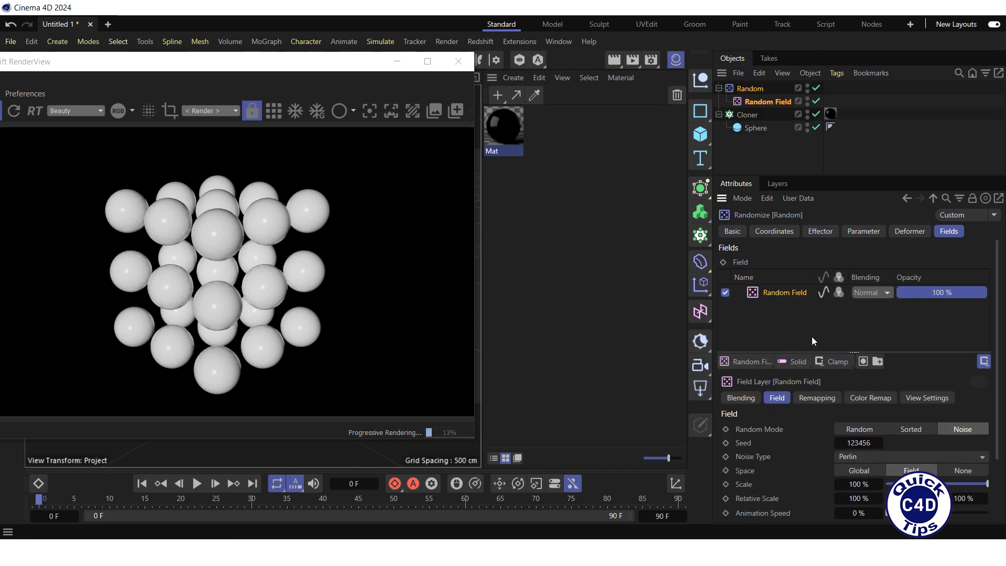
click(839, 294)
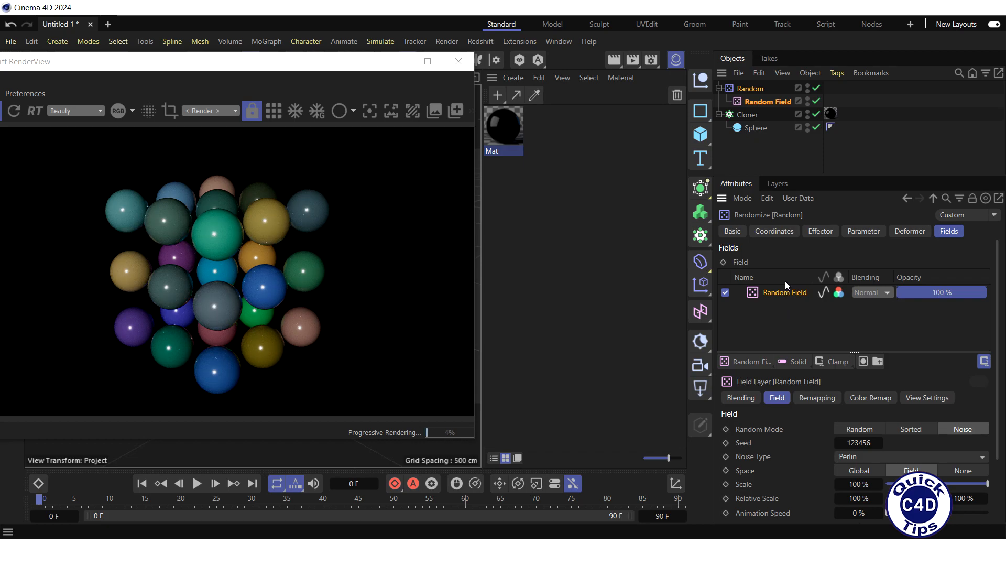
click(766, 102)
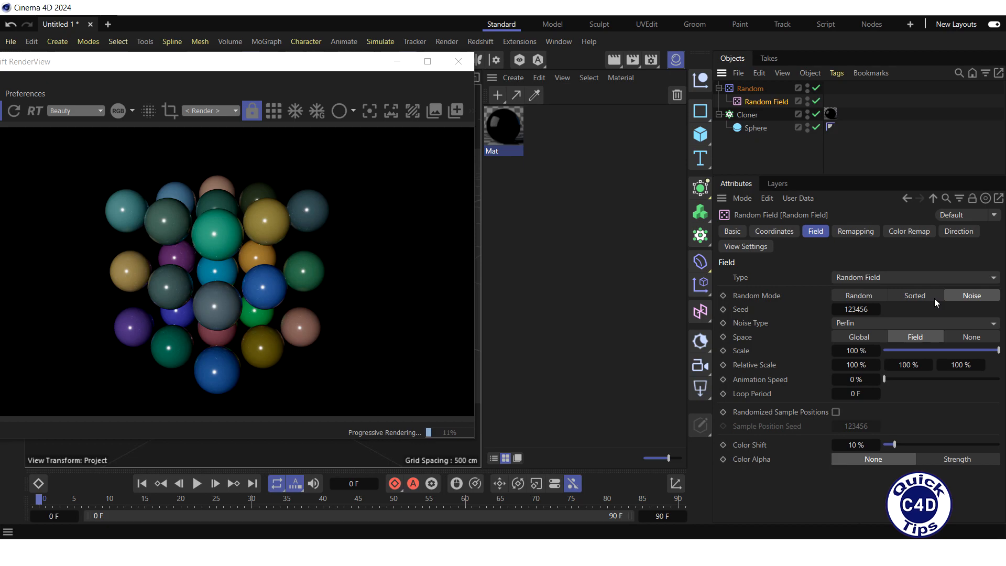
Step: Set Random Mode to Sorted, Cloner Instance Mode to Multi-Instance, and the Random Field seed to 123458
click(916, 296)
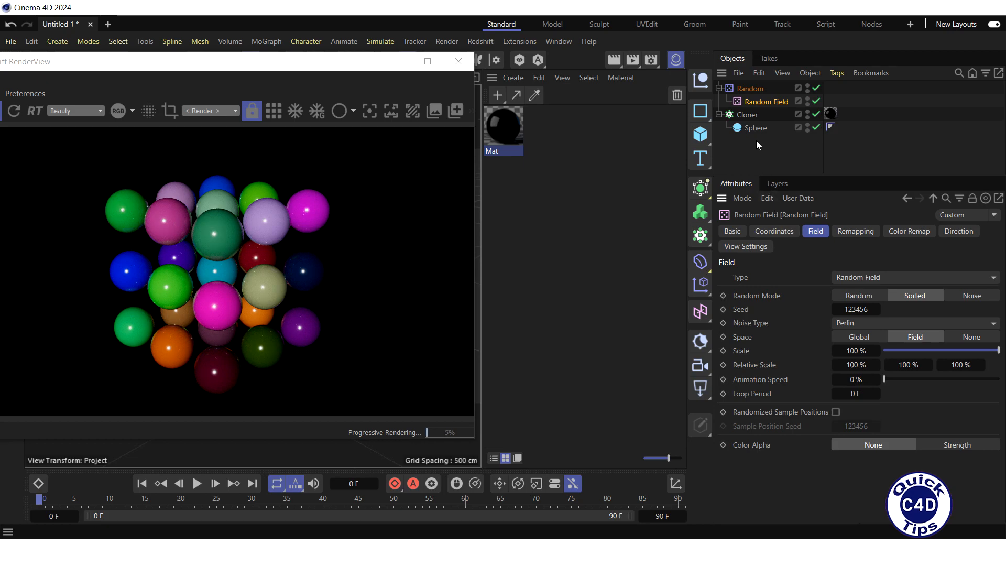
click(750, 115)
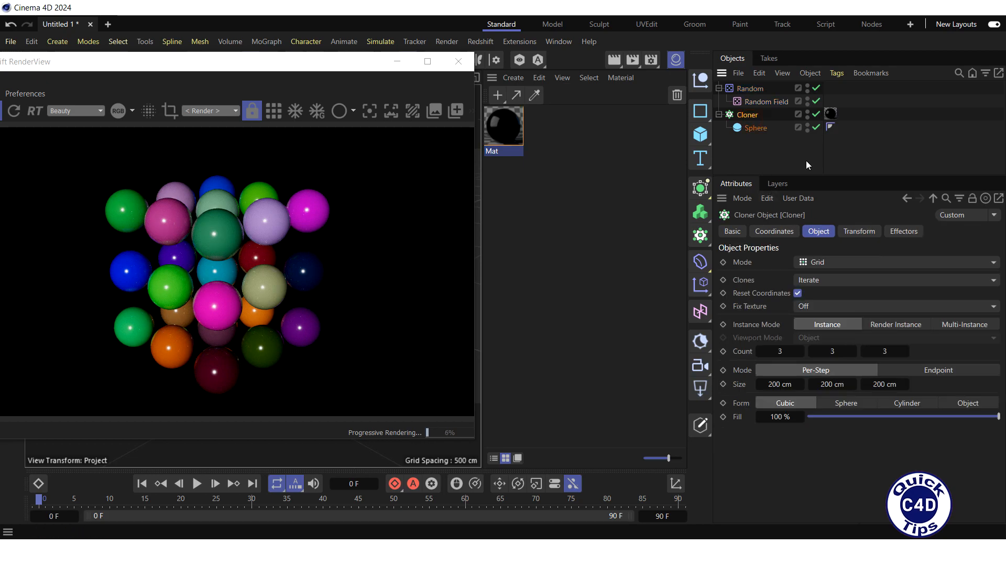
click(949, 325)
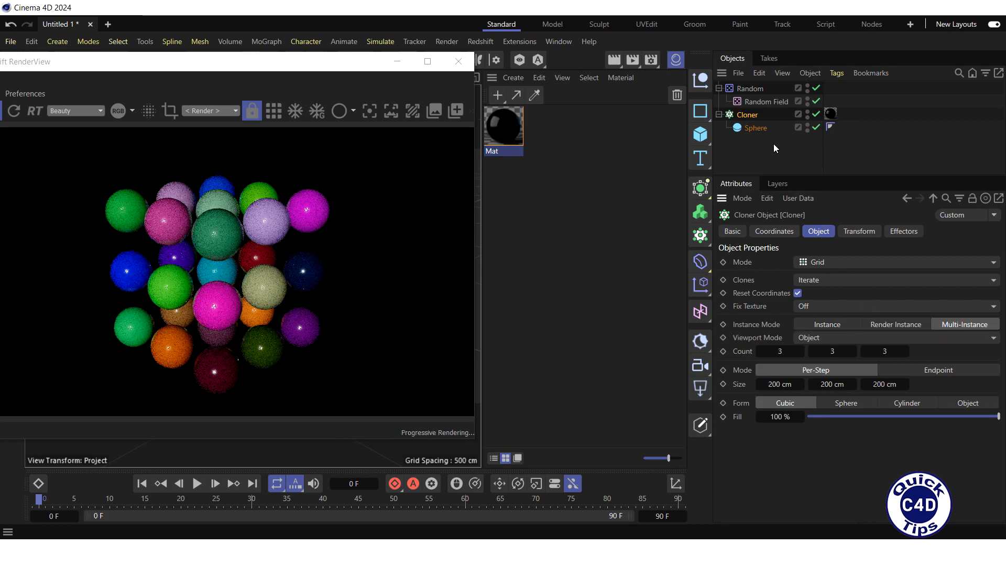
click(768, 101)
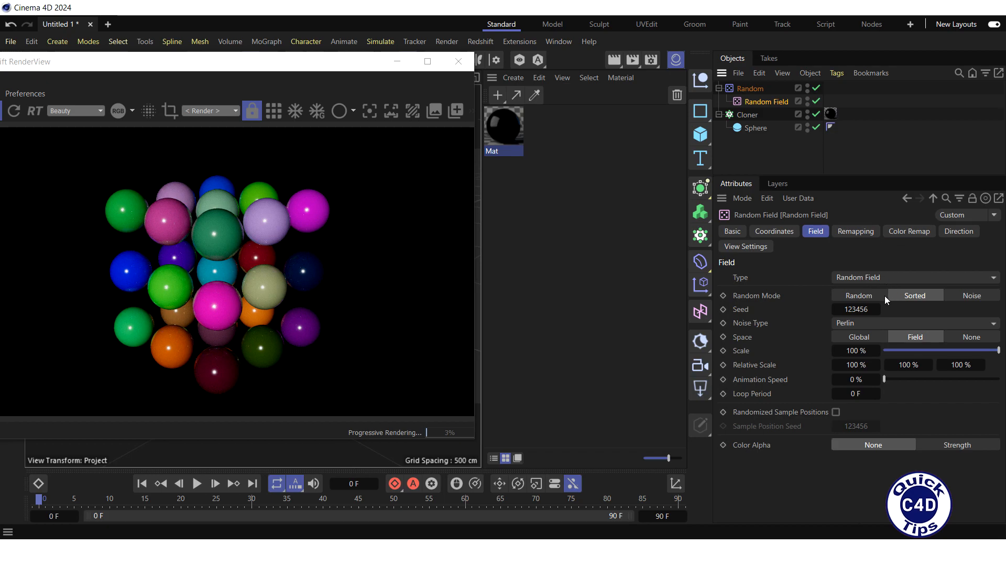
click(877, 310)
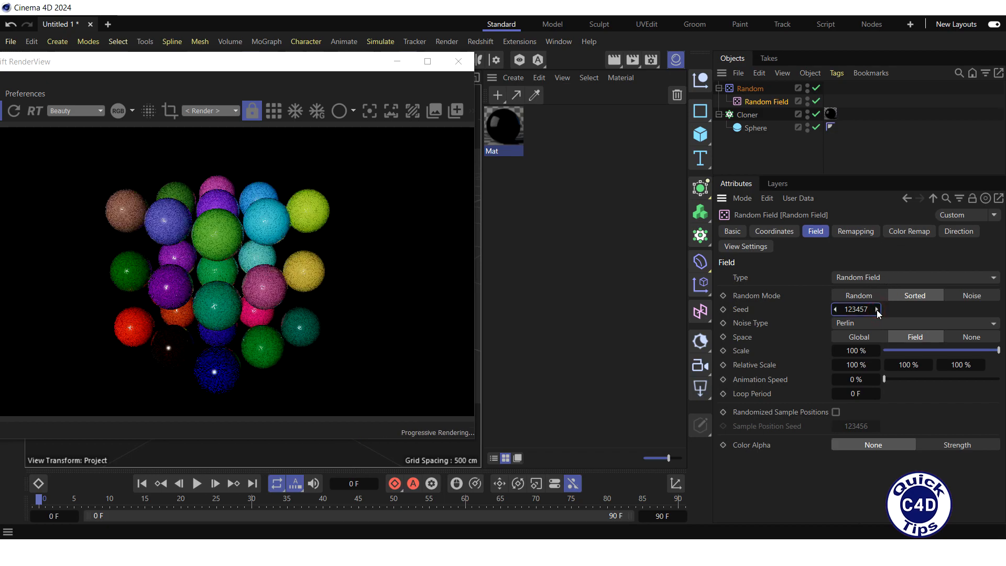
click(877, 309)
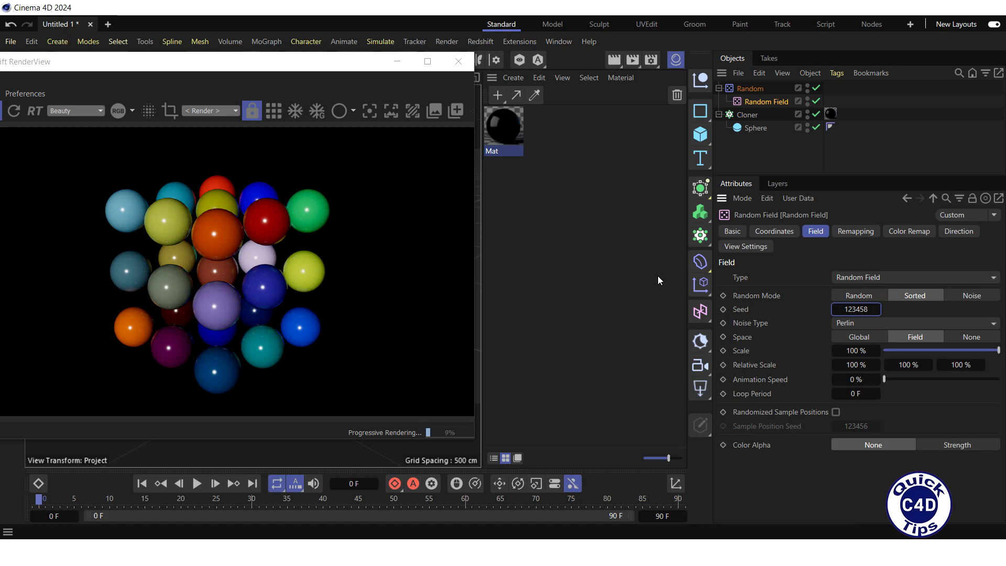
Step: Set the Random Field's Color Remap to a black-to-white gradient with bias 47.65%
click(910, 232)
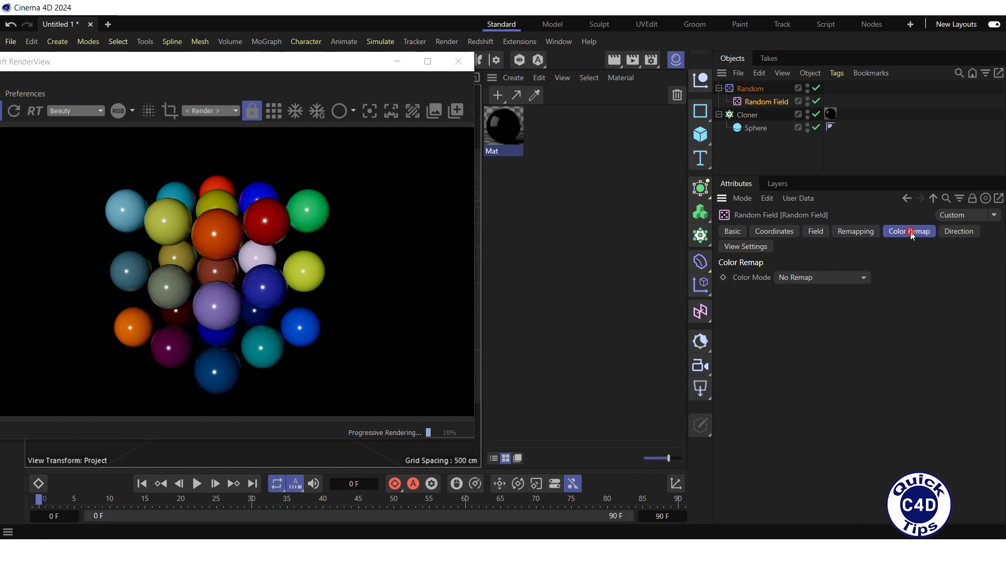
click(863, 278)
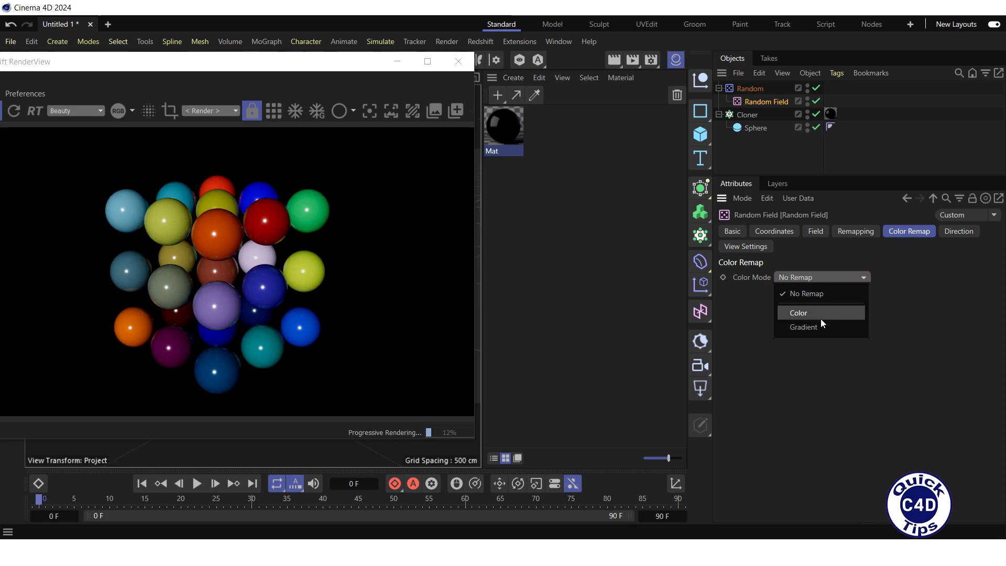
click(811, 330)
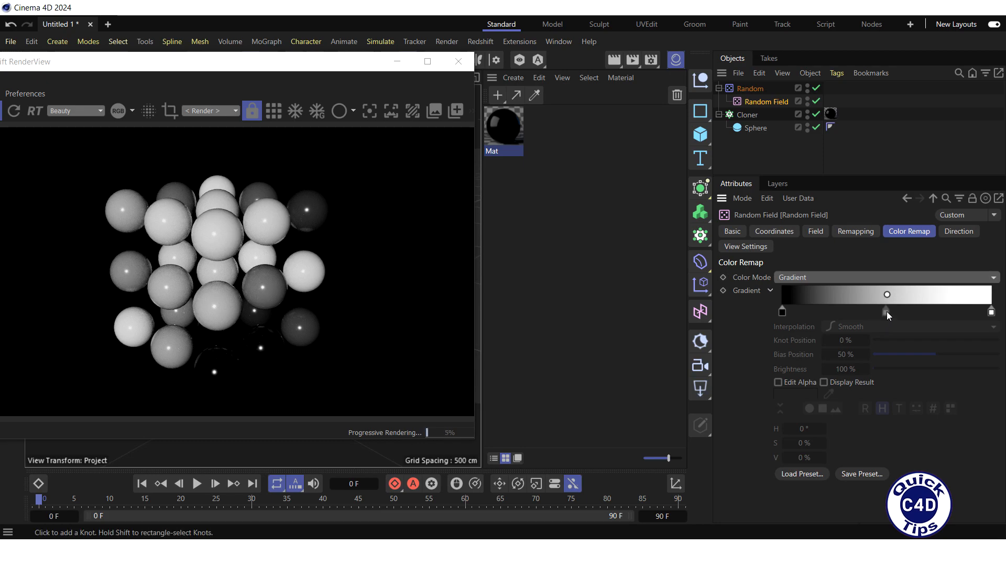
mouse_move(886, 294)
mouse_down()
mouse_move(819, 292)
mouse_move(882, 294)
mouse_up()
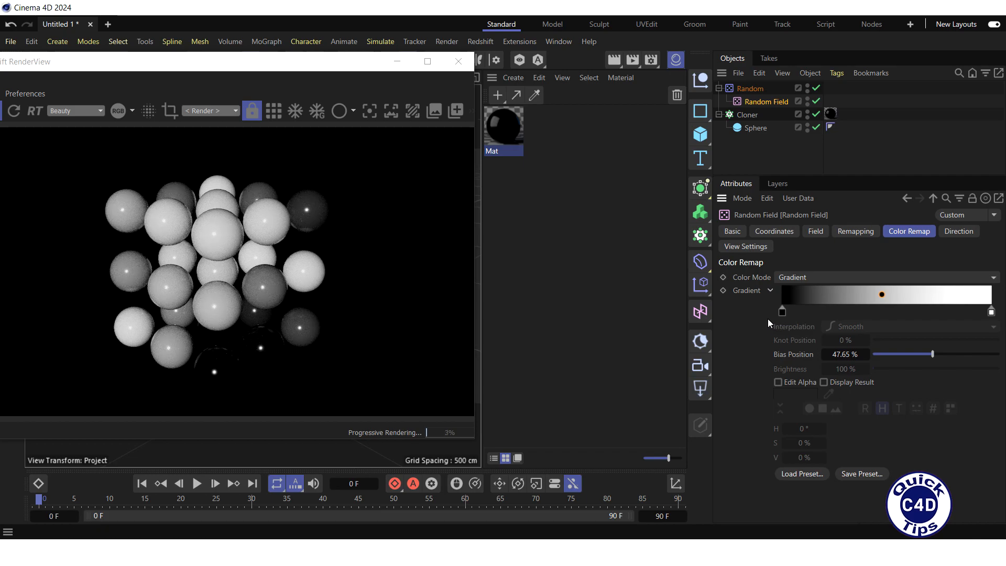
click(782, 313)
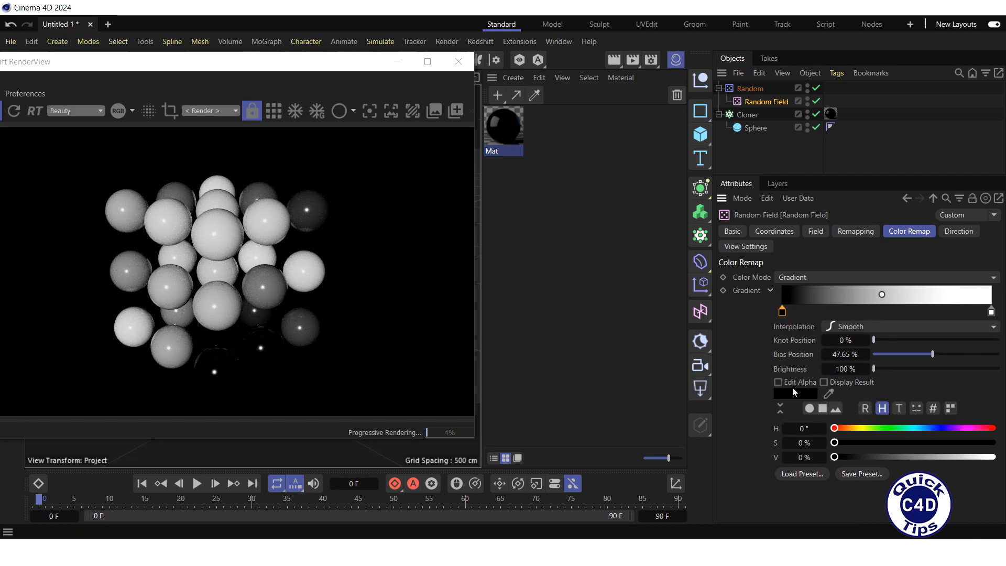
Step: Make the gradient's left stop red and nudge its midpoint slightly left
click(793, 394)
click(745, 451)
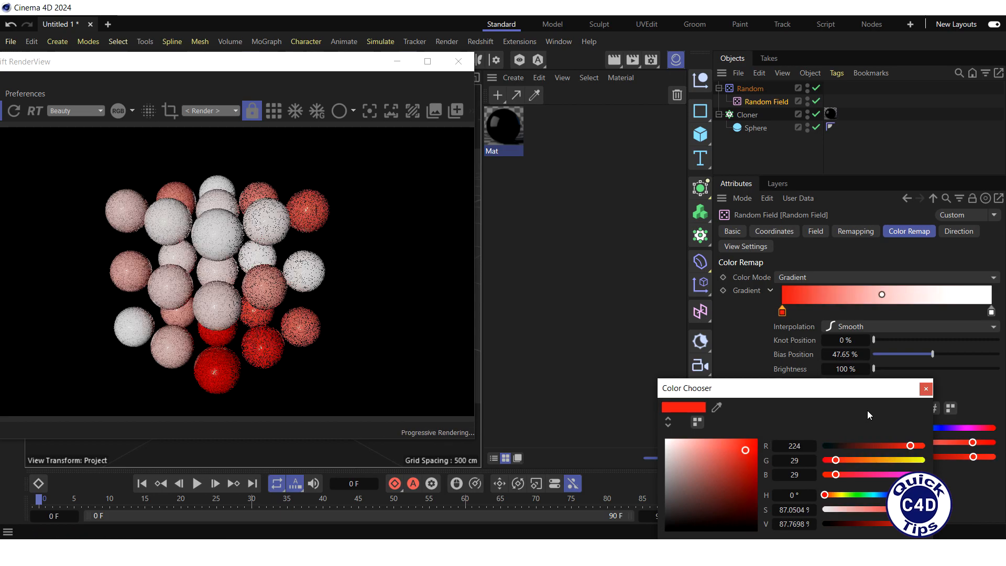
click(925, 388)
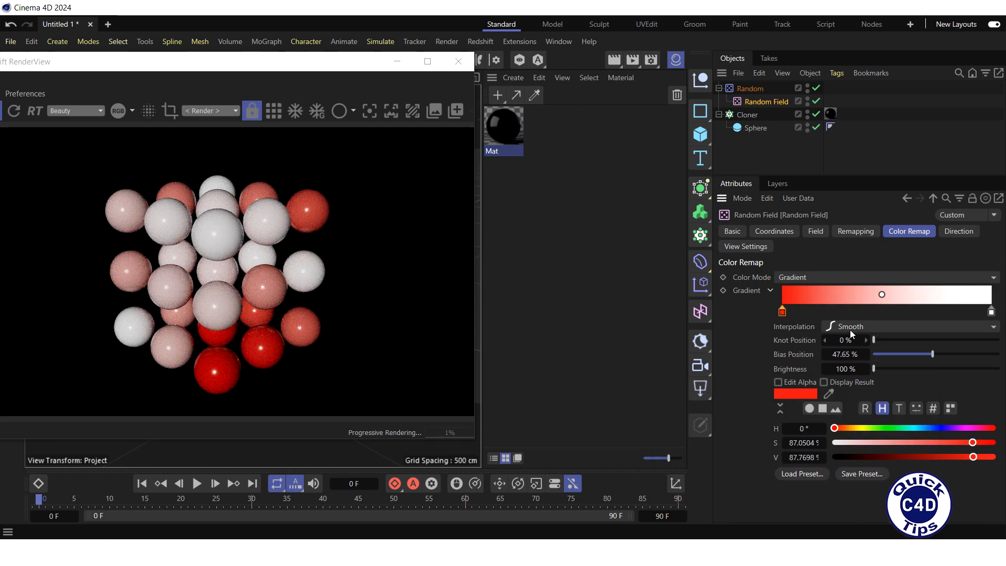
mouse_move(882, 294)
mouse_down()
mouse_move(949, 297)
mouse_move(881, 294)
mouse_up()
Step: Add a teal colour stop to the gradient, then delete it again
click(826, 310)
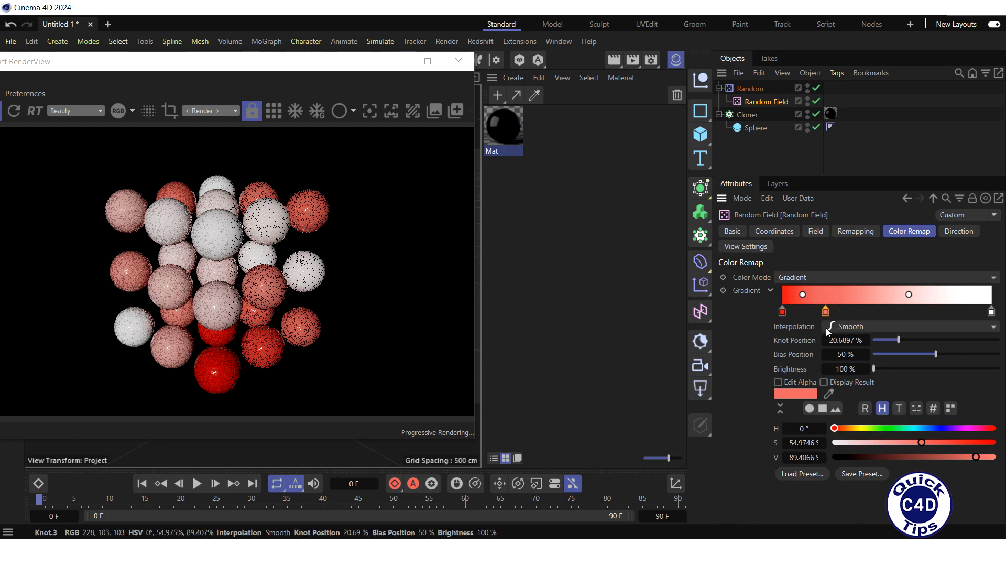
click(798, 393)
drag(912, 445, 804, 449)
drag(741, 482, 739, 486)
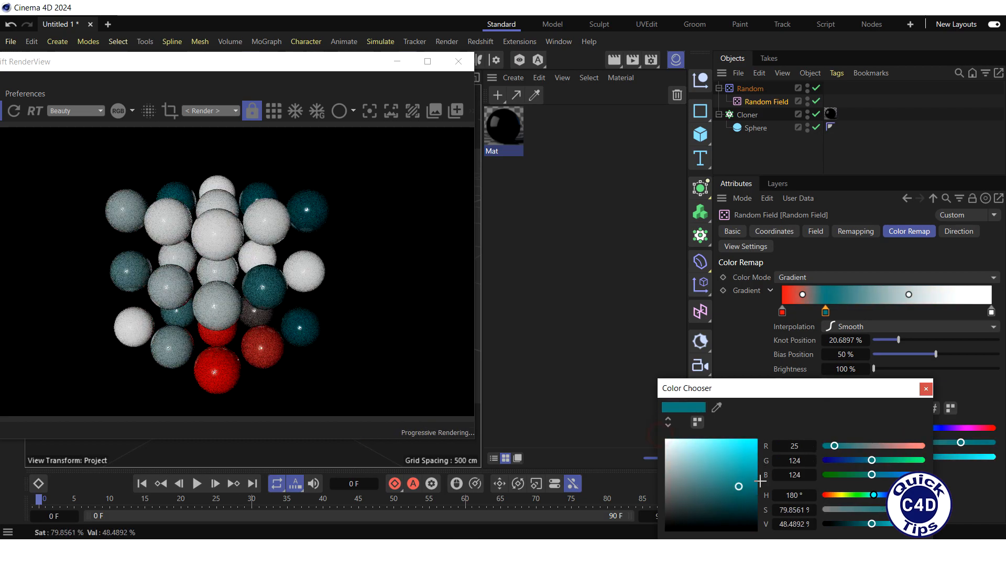
click(926, 391)
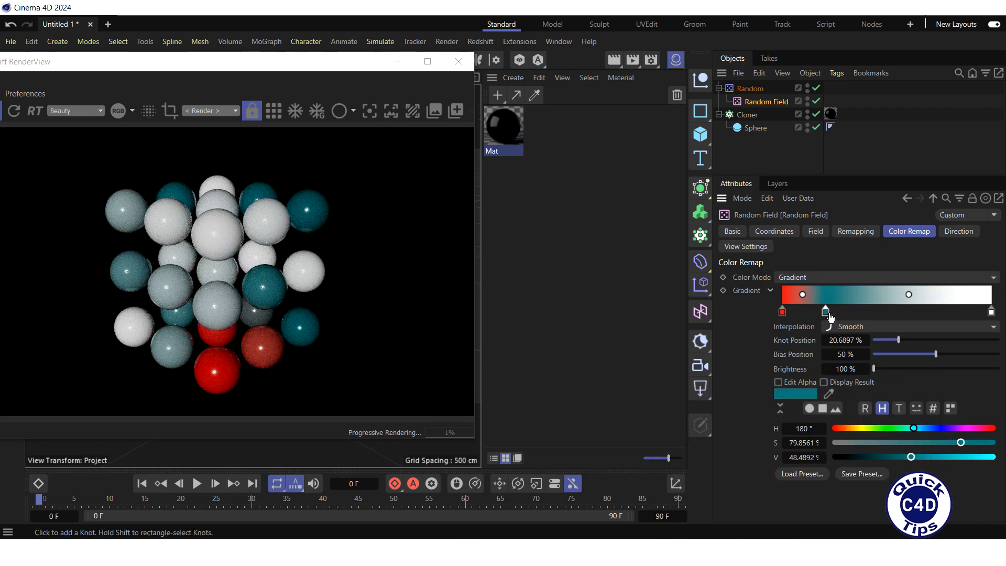
key(Delete)
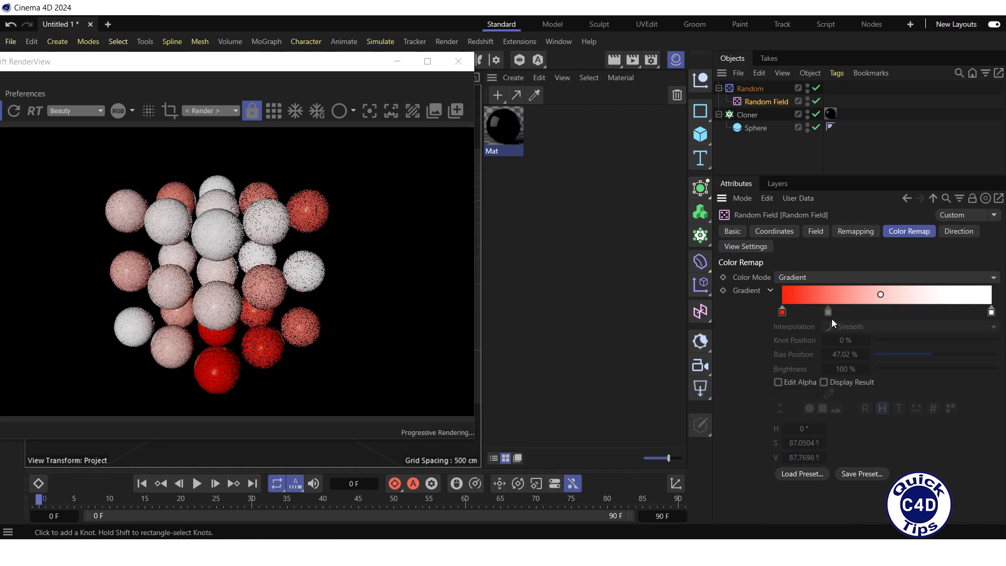
Step: Load the Pattern 3 gradient preset into the Color Remap, giving white, peach, yellow and red bands
click(800, 474)
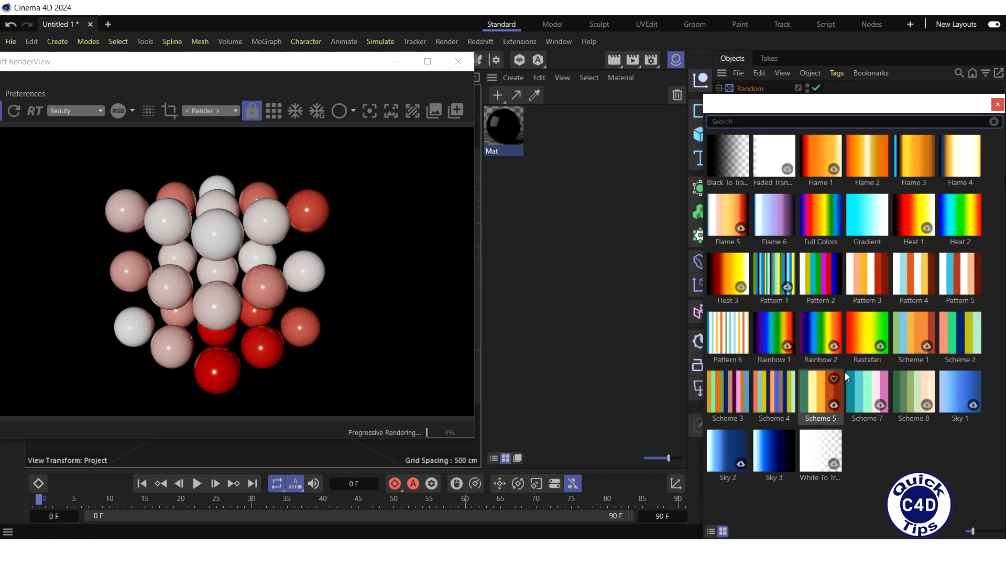
double_click(873, 281)
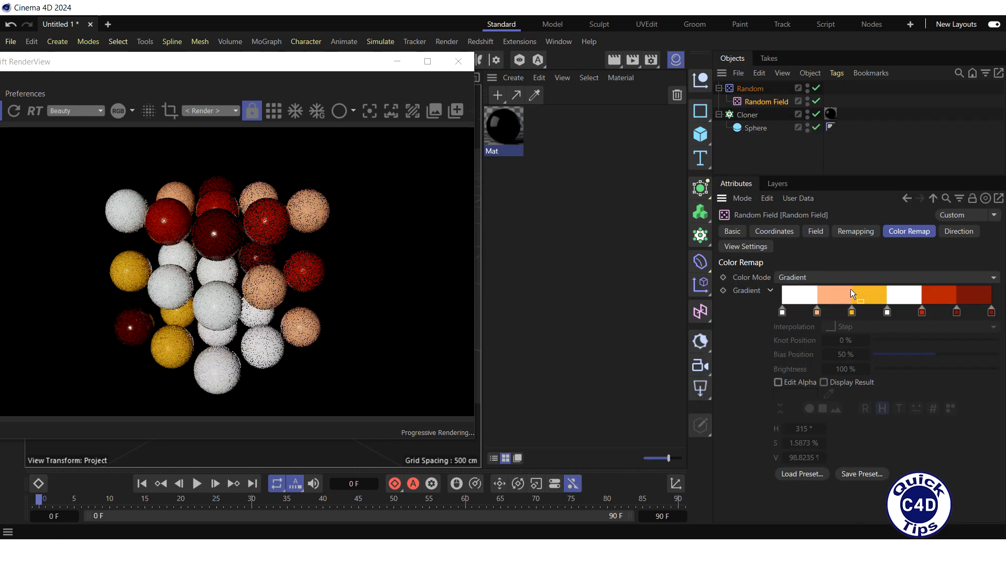